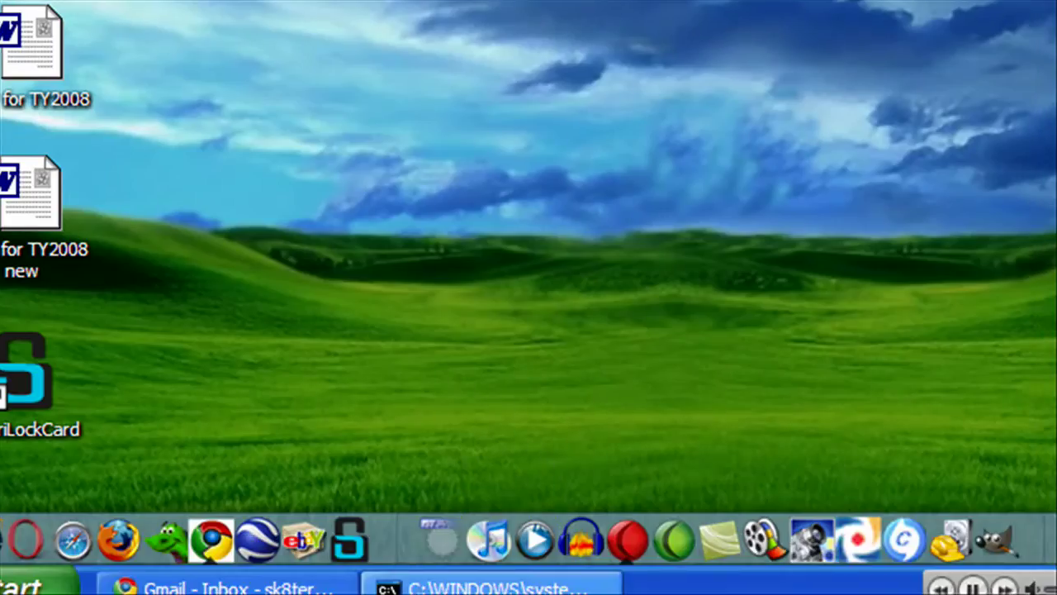
Step: Launch a Command Prompt by running cmd from the Start menu's Run box
click(529, 581)
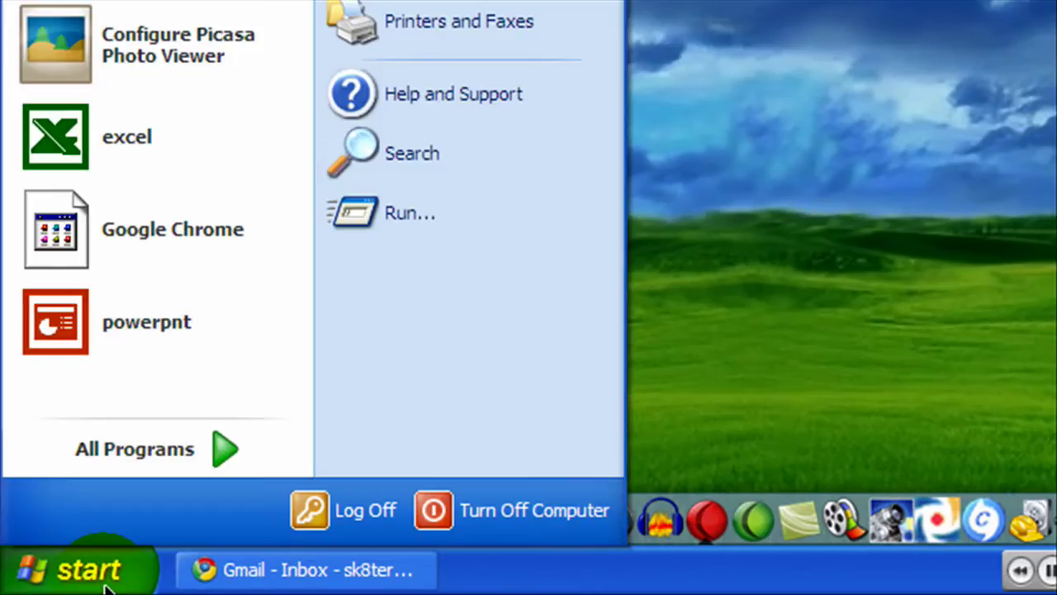
click(384, 230)
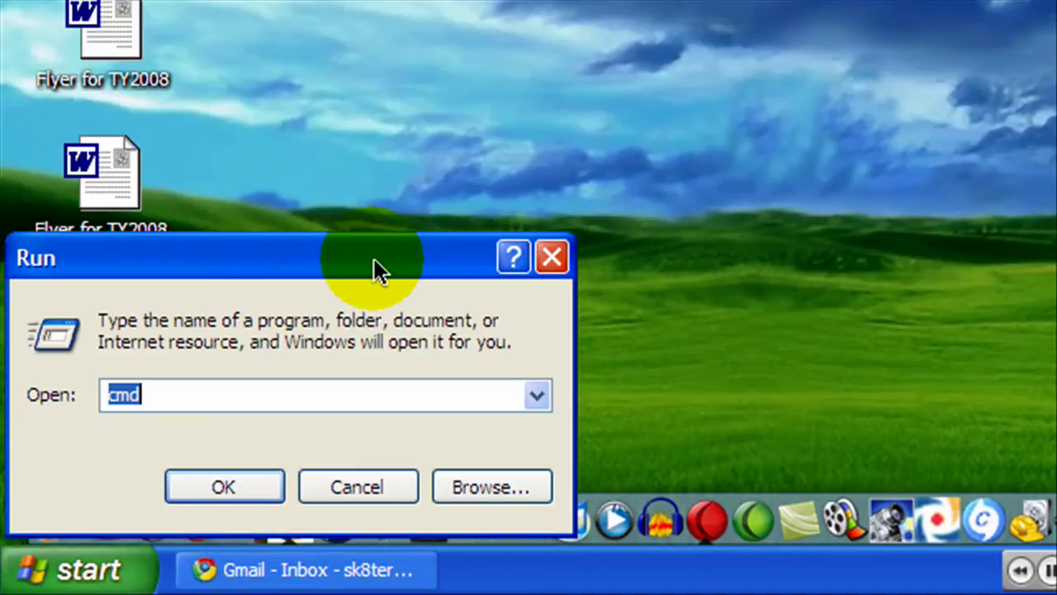
text(cmd)
key(Return)
text(cl)
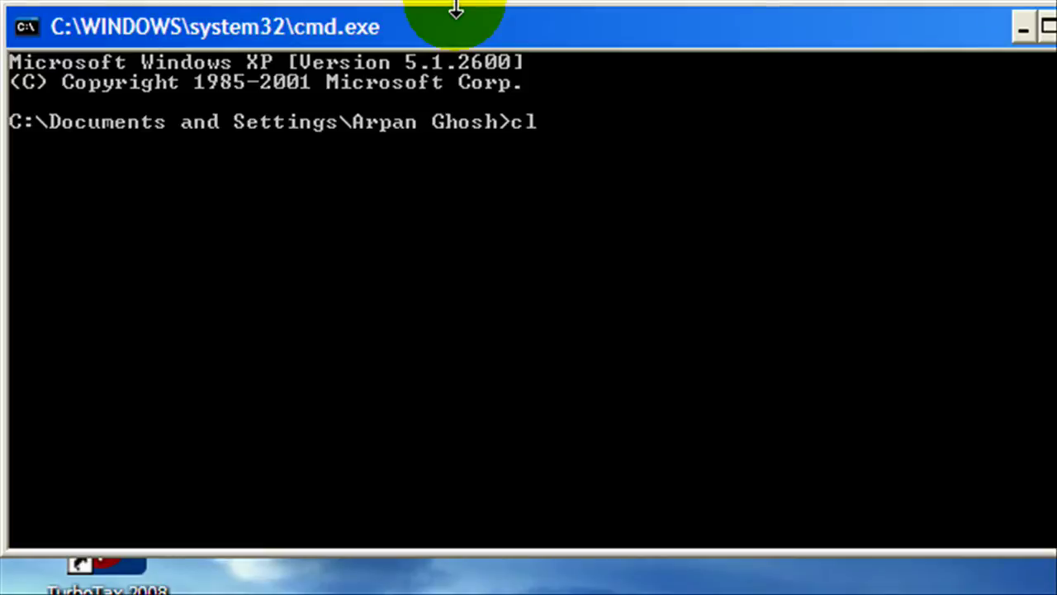
Step: Run cleanmgr at the prompt and cancel its space calculation for drive C
text(eanmgr)
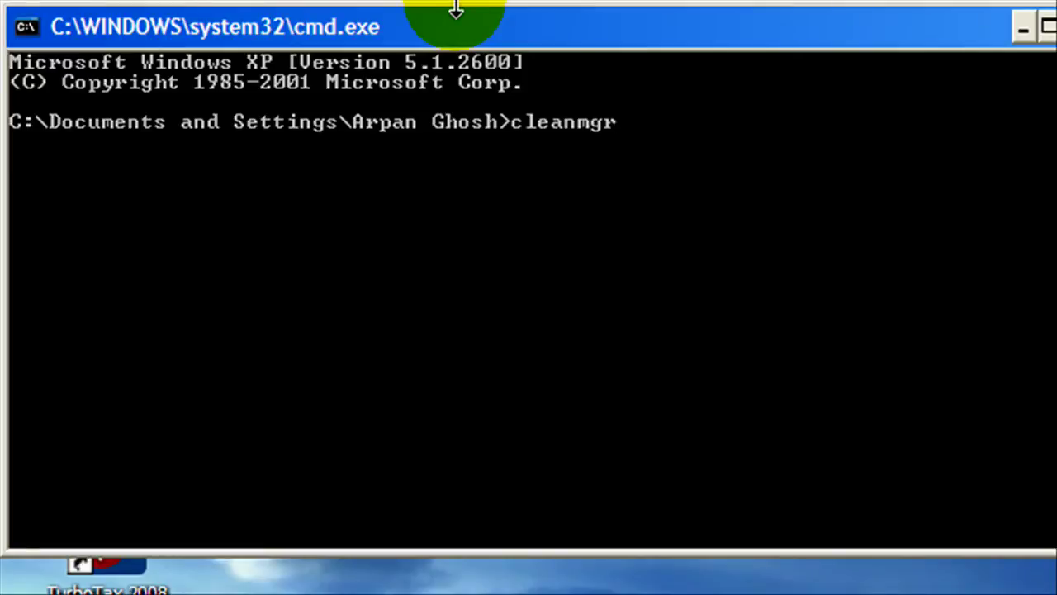
key(Return)
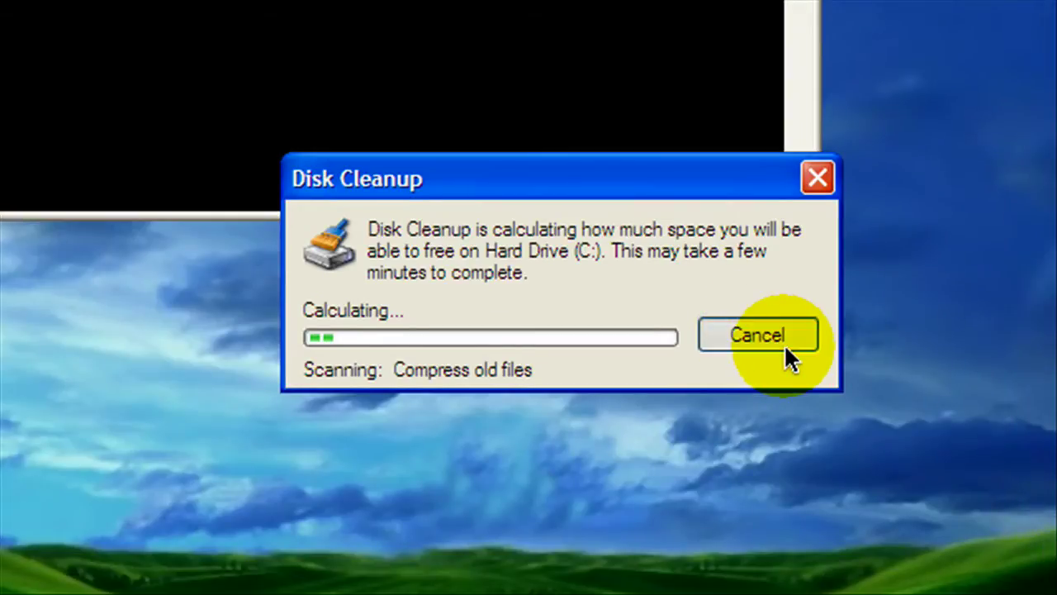
click(758, 336)
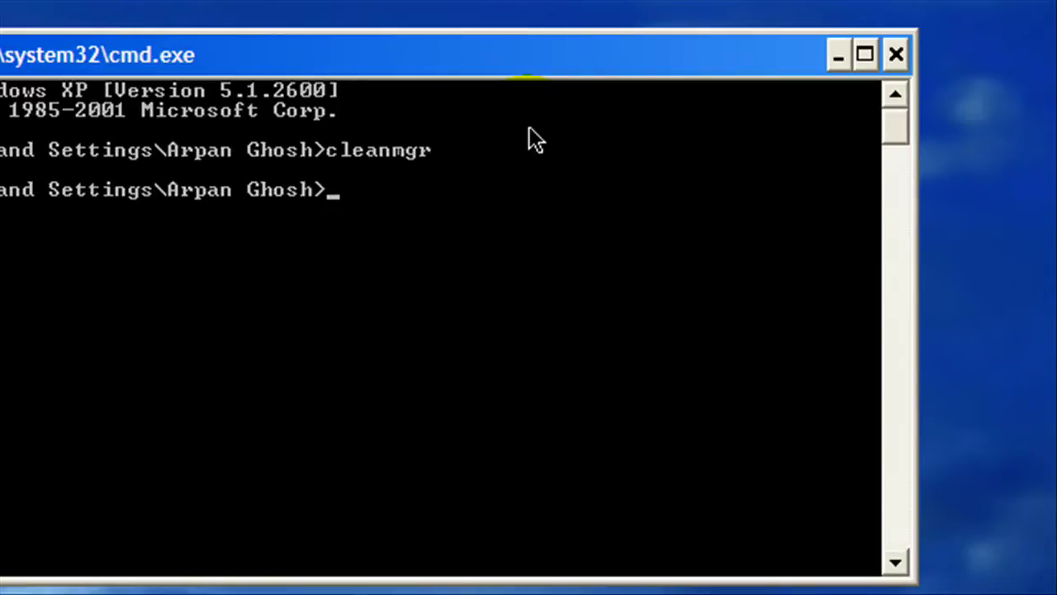
Step: Run cleanmgr again and scan the Backup (D:) drive, which shows 1 KB reclaimable
text(cl)
text(eanmgr)
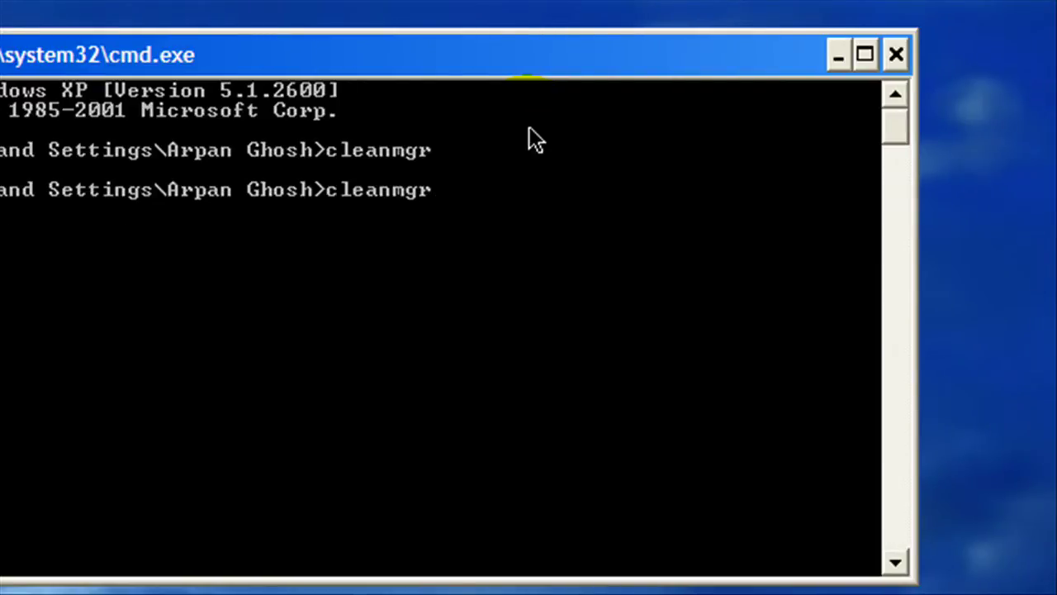
key(Return)
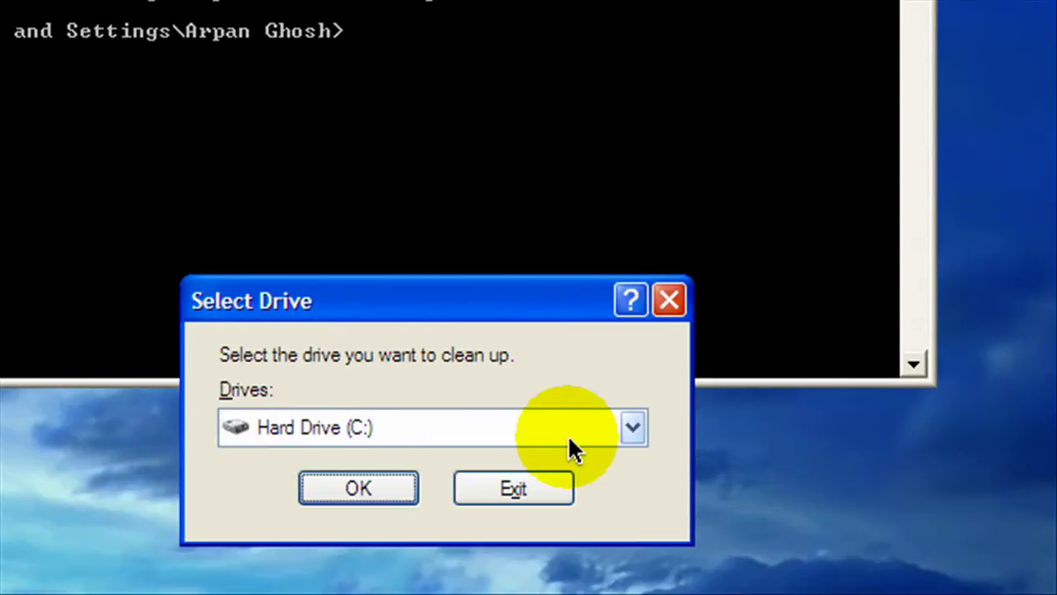
click(573, 433)
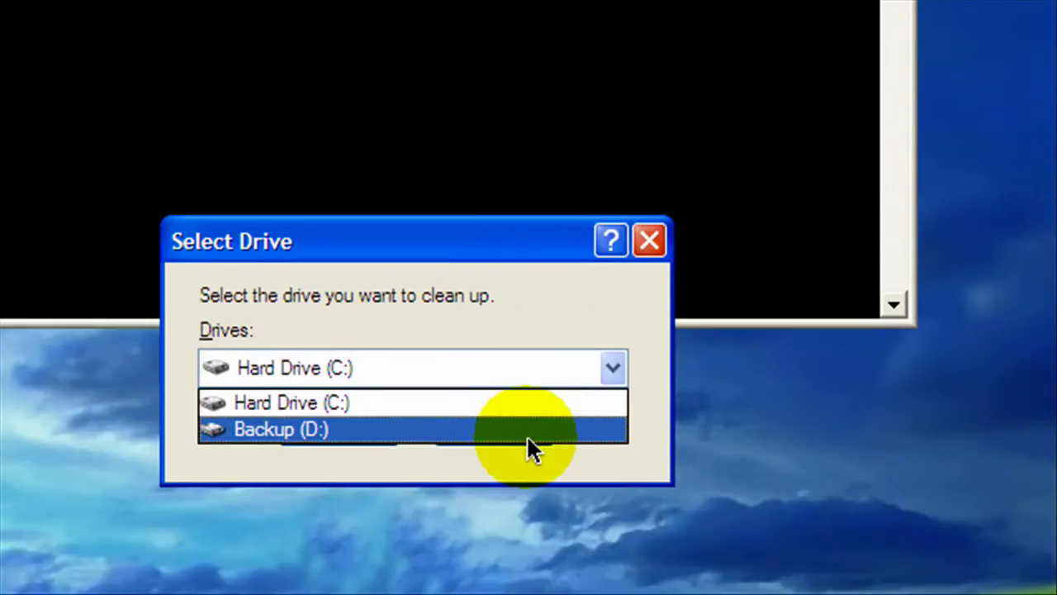
click(547, 492)
click(394, 430)
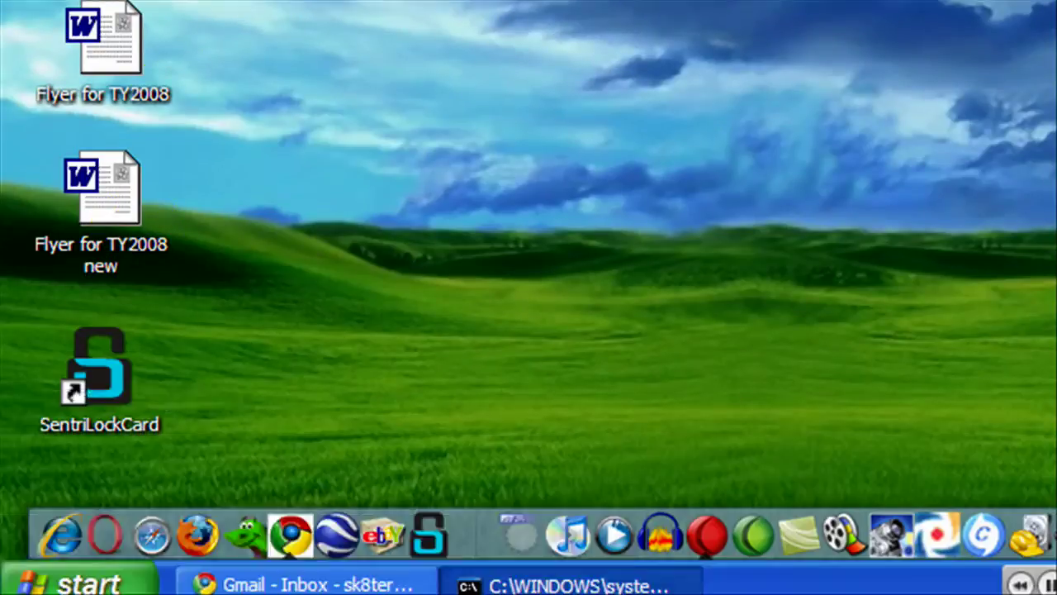
Step: View Hard Drive (C:) properties in My Computer (24.1 GB free of 52.7 GB), then close it
click(74, 578)
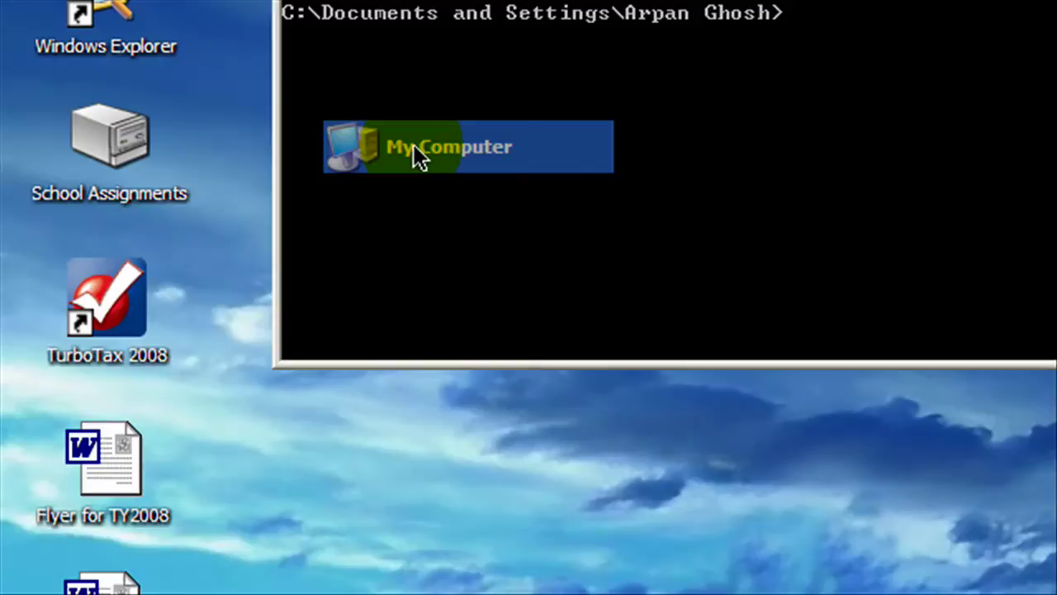
drag(429, 4, 414, 165)
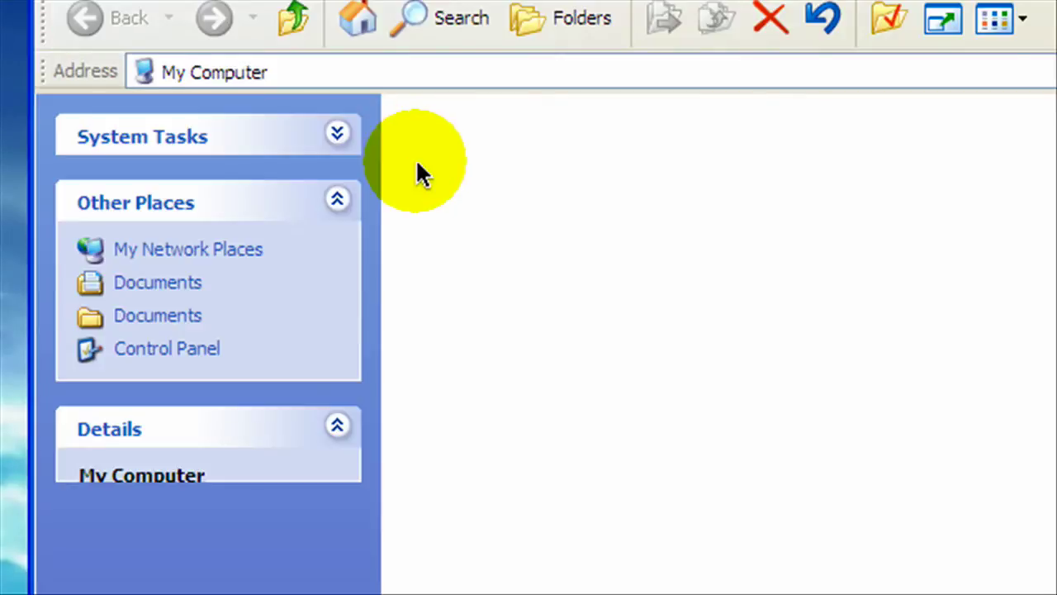
double_click(475, 198)
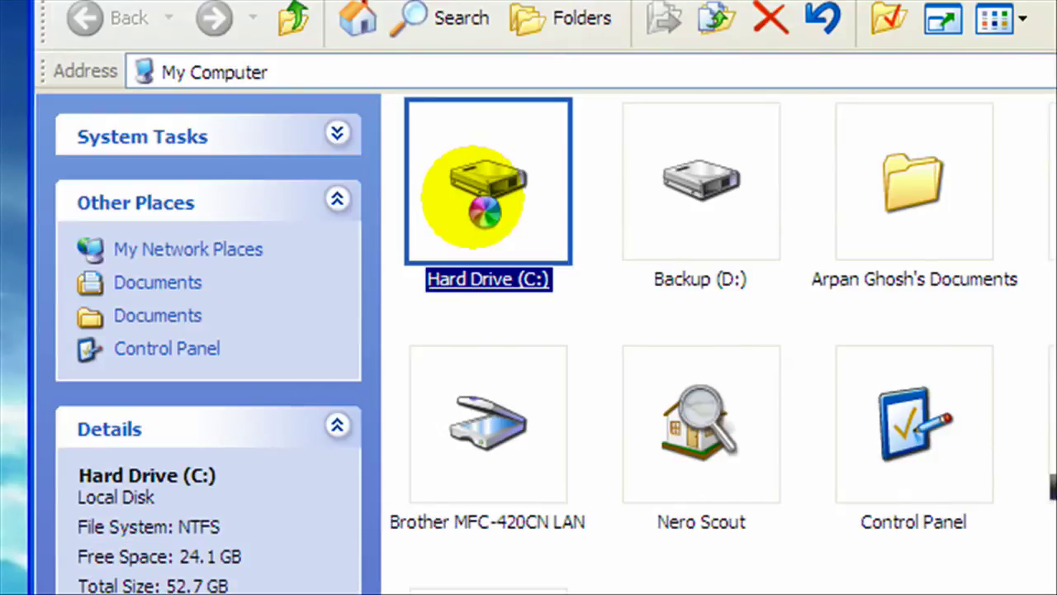
key(shift+F10)
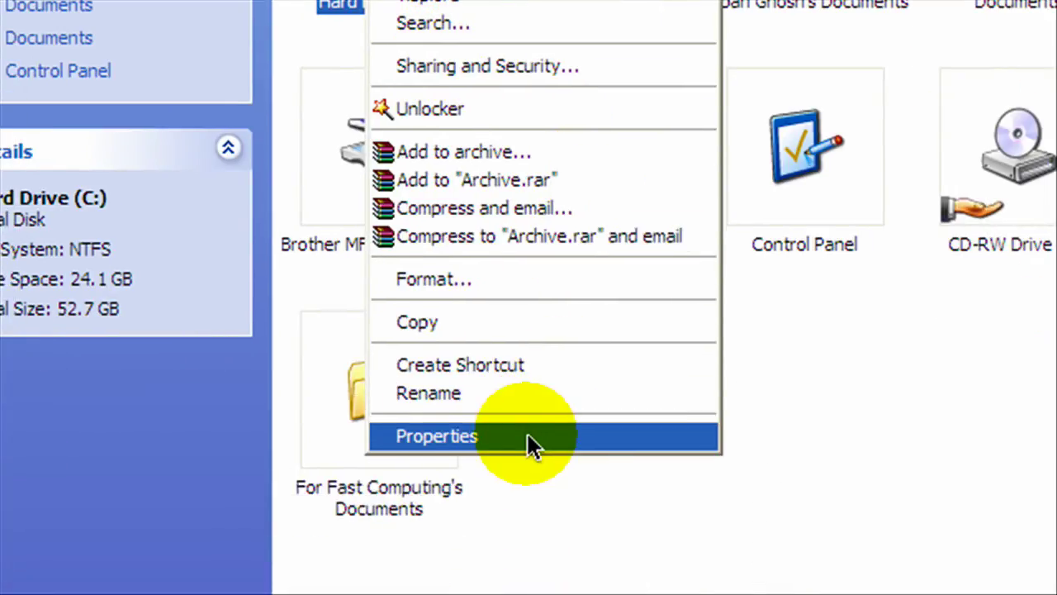
click(529, 444)
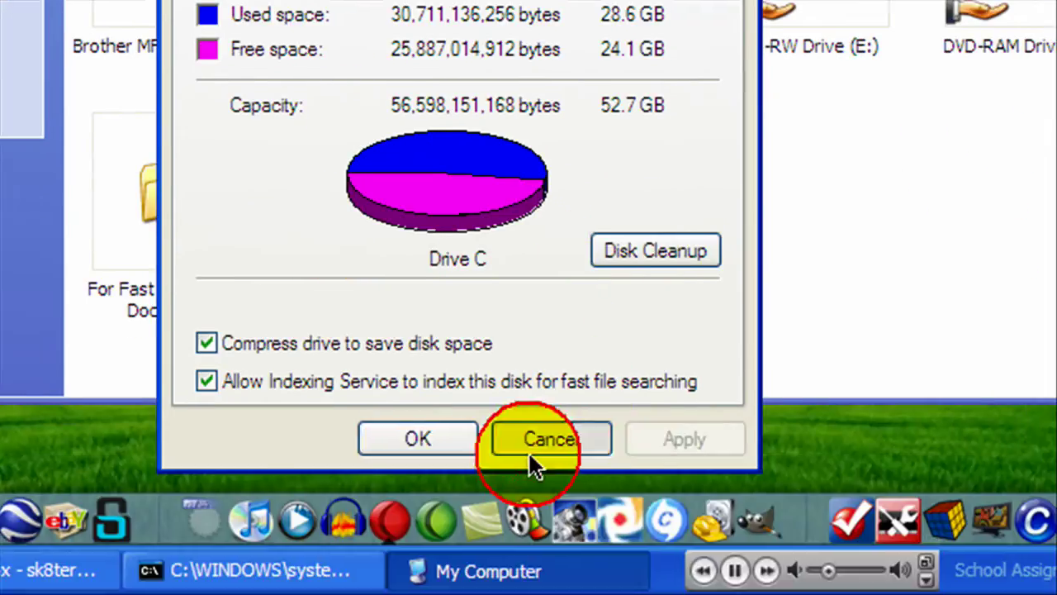
click(527, 450)
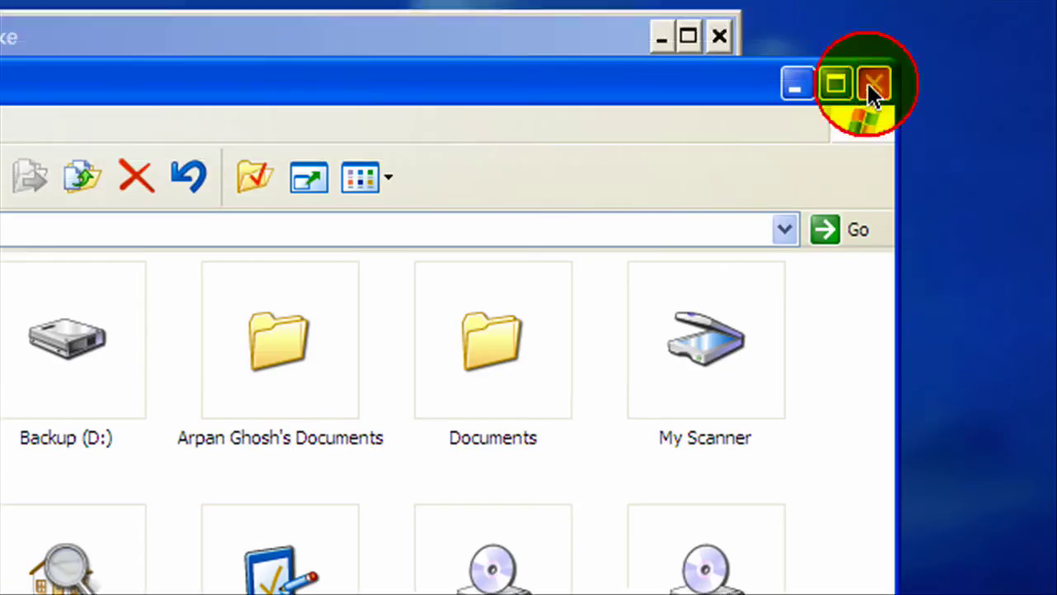
click(869, 88)
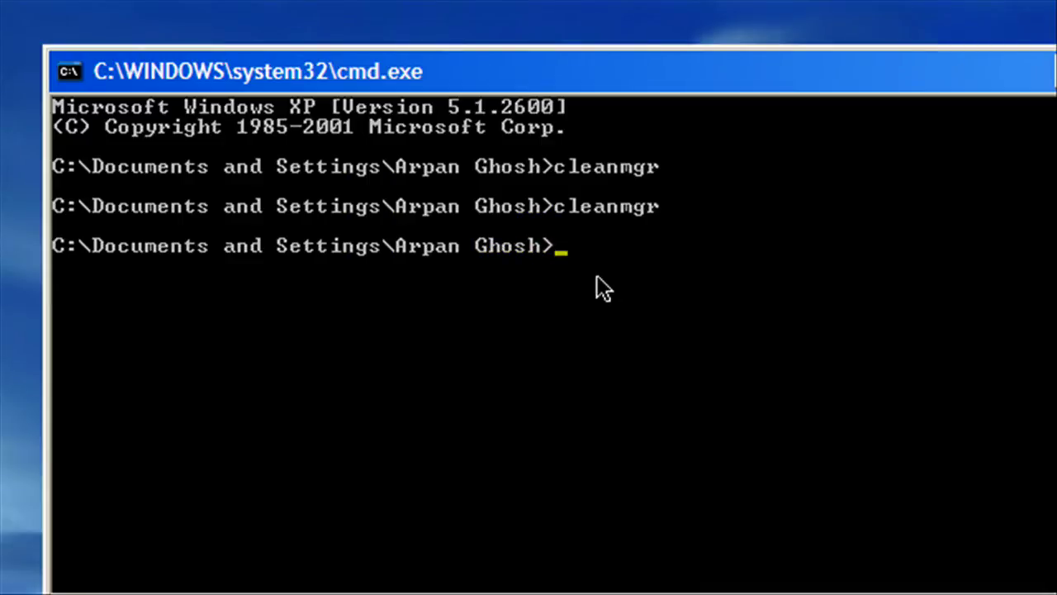
Step: Run cleanmgr a third time, exit at the Hard Drive (C:) choice, and close Command Prompt
text(cleanmgr)
key(Return)
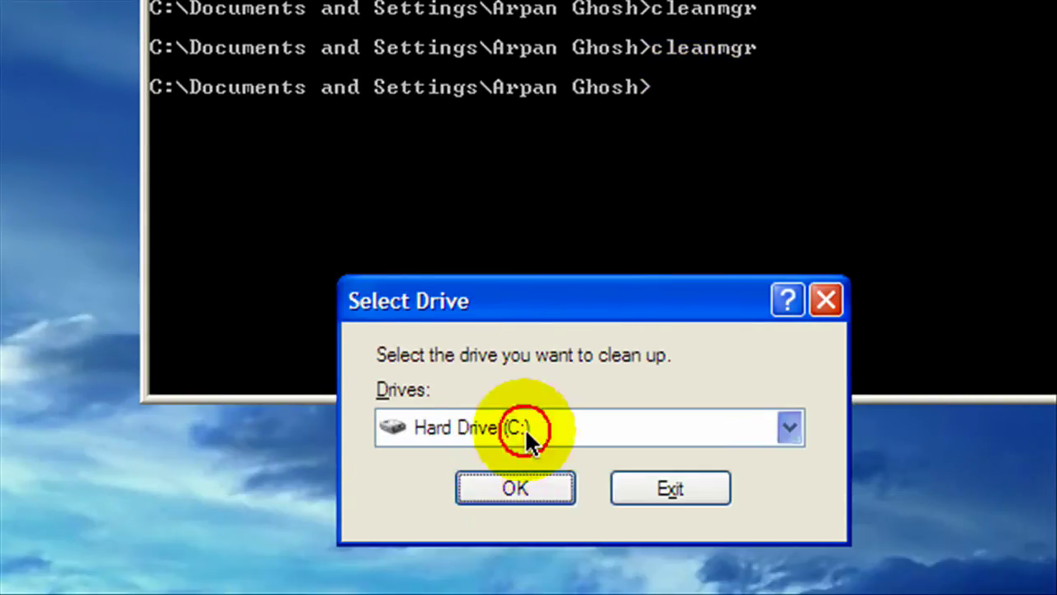
click(528, 427)
click(530, 460)
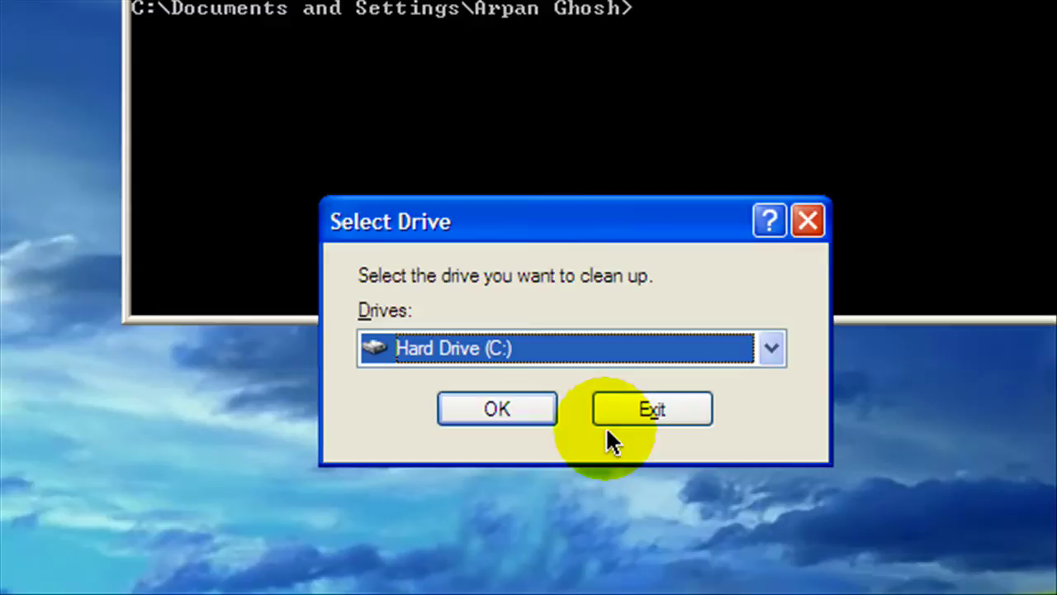
click(612, 458)
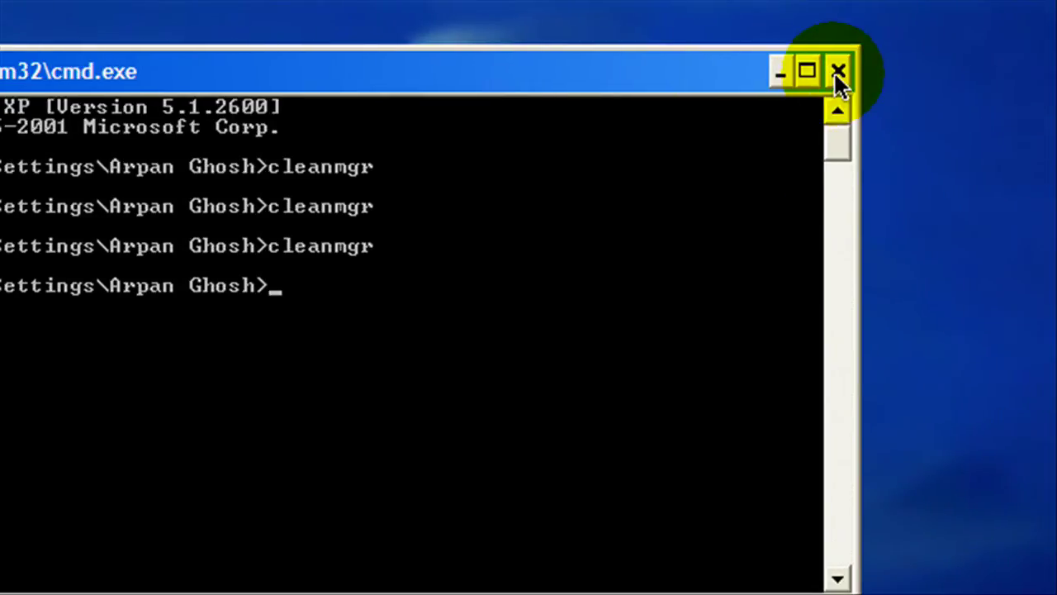
click(838, 73)
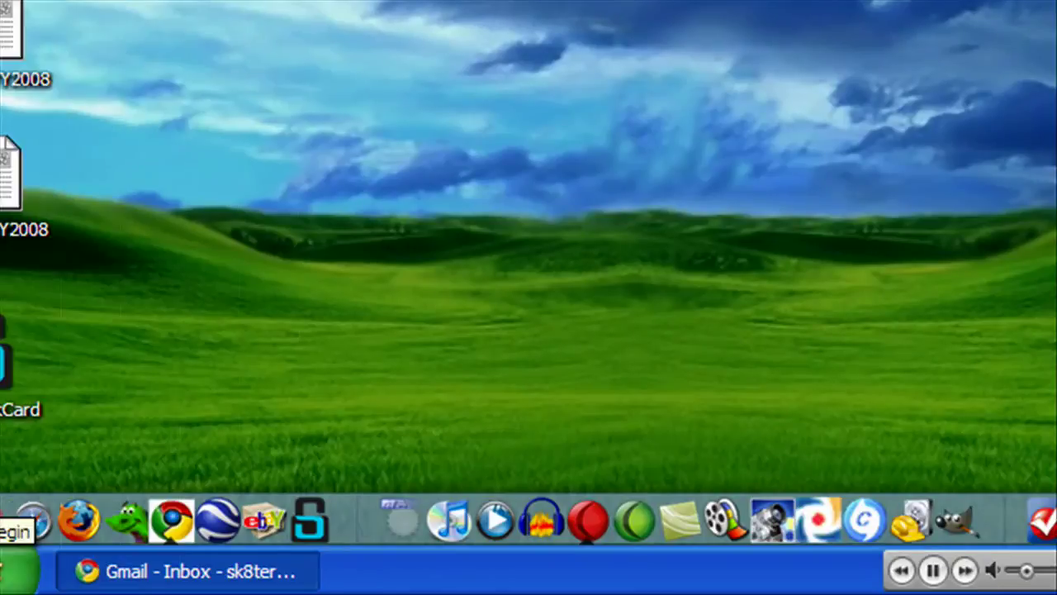
Step: Find CCleaner under Start > All Programs and launch it
click(82, 570)
click(188, 446)
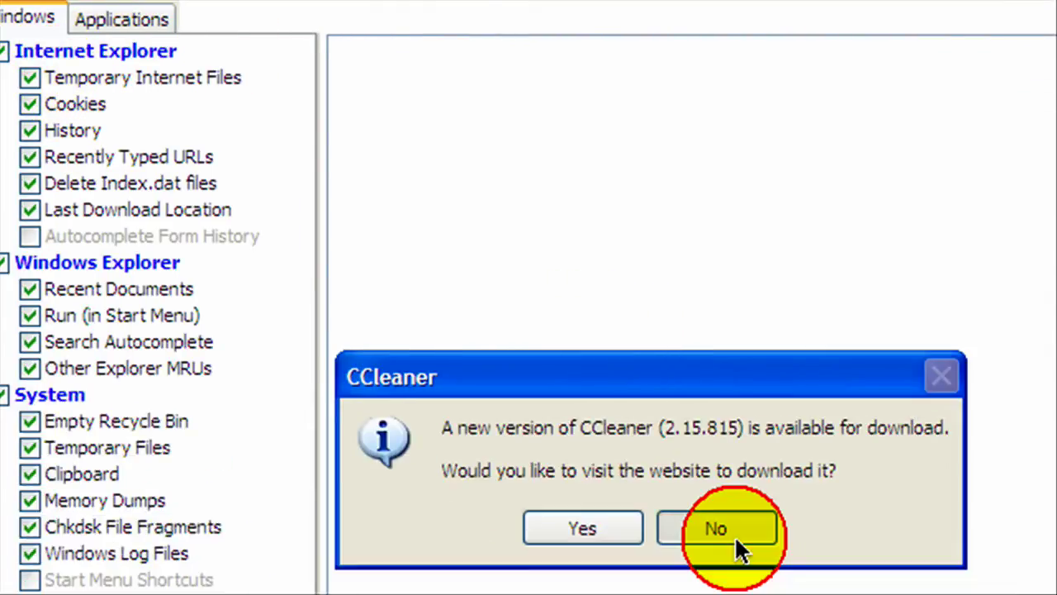
Step: Decline the CCleaner update and review the Applications and Windows cleaning checklists
click(734, 537)
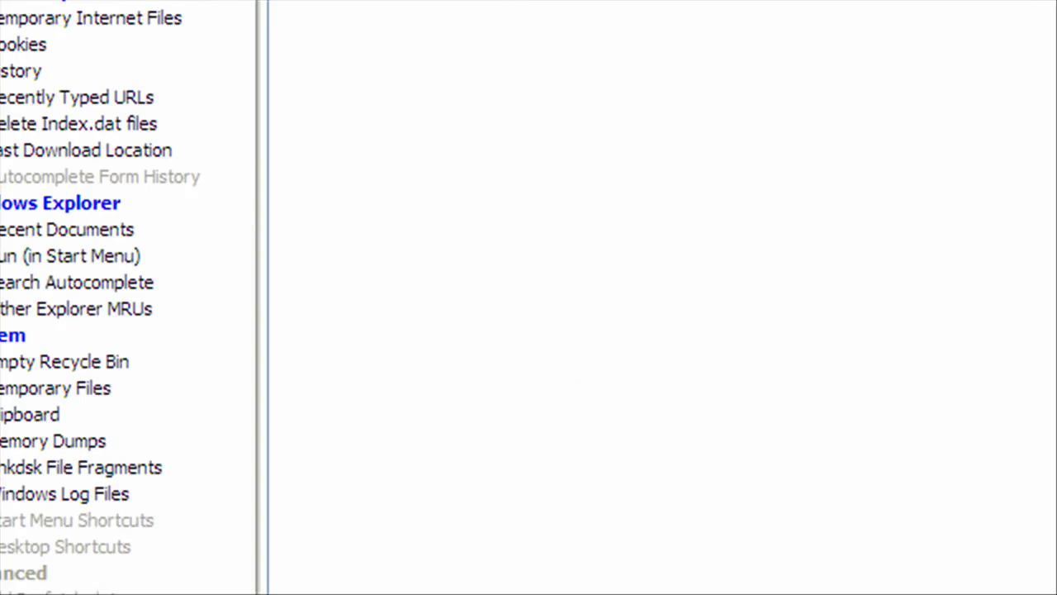
click(266, 122)
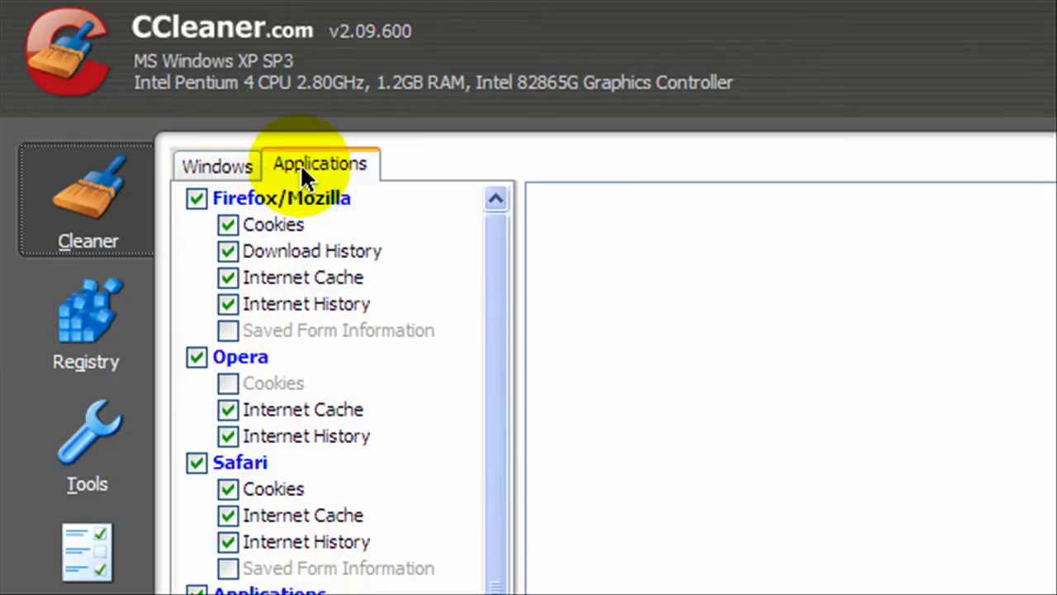
drag(495, 454, 522, 51)
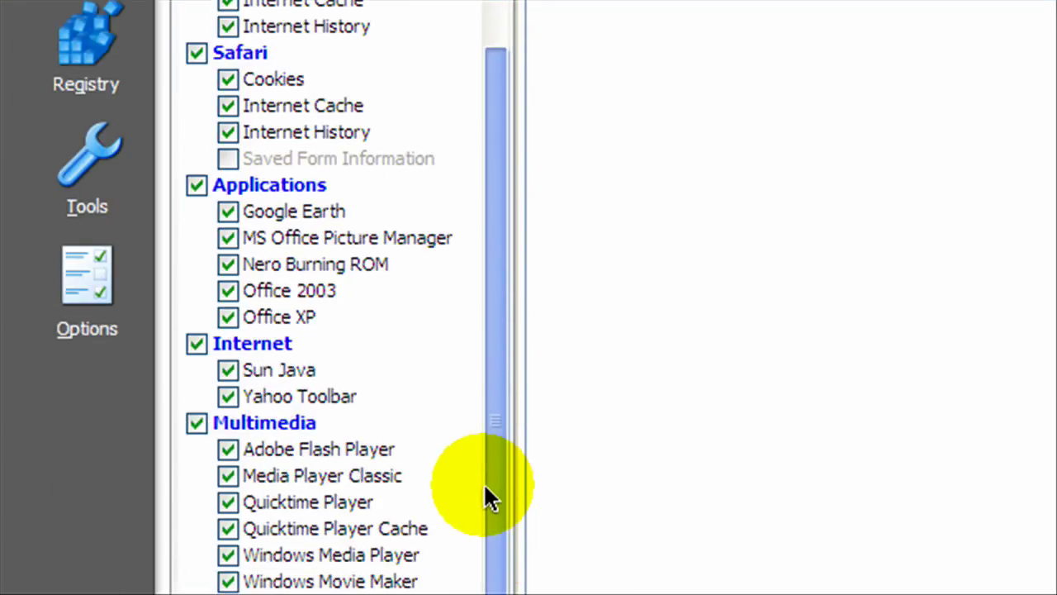
scroll(522, 52, down, 5)
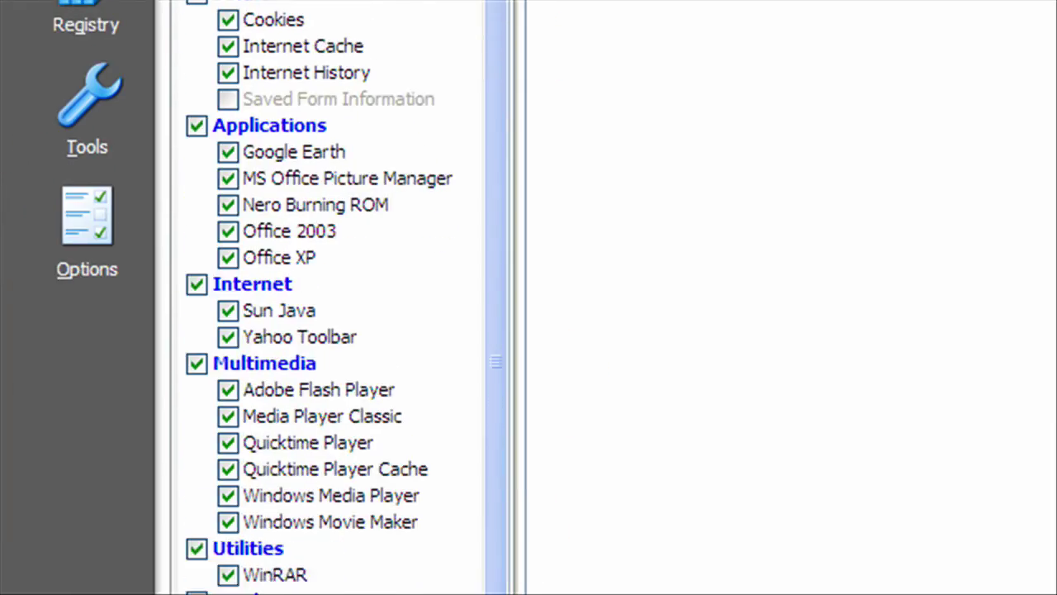
scroll(510, 276, up, 10)
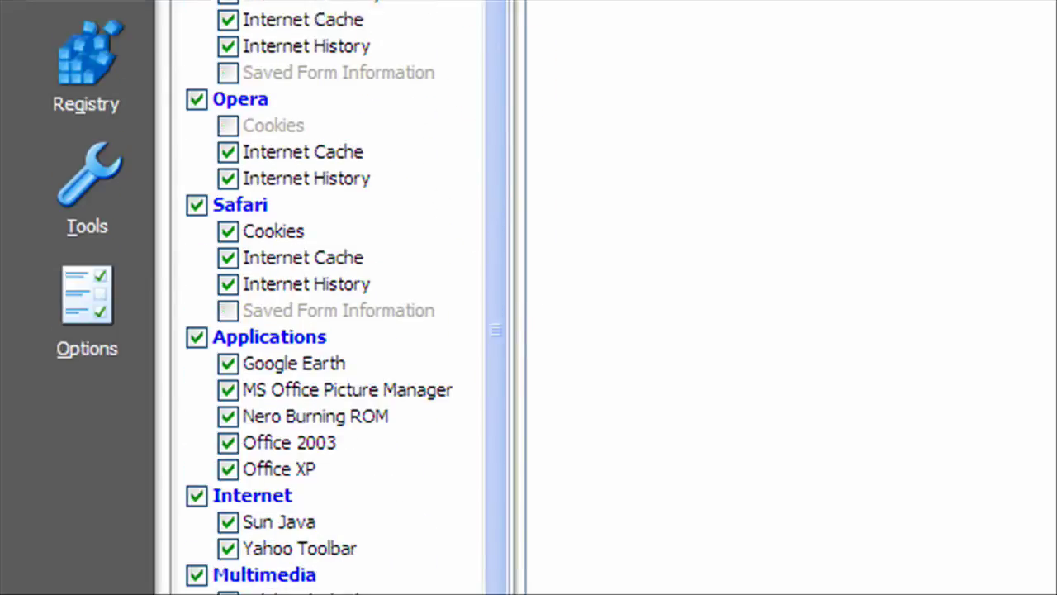
click(207, 84)
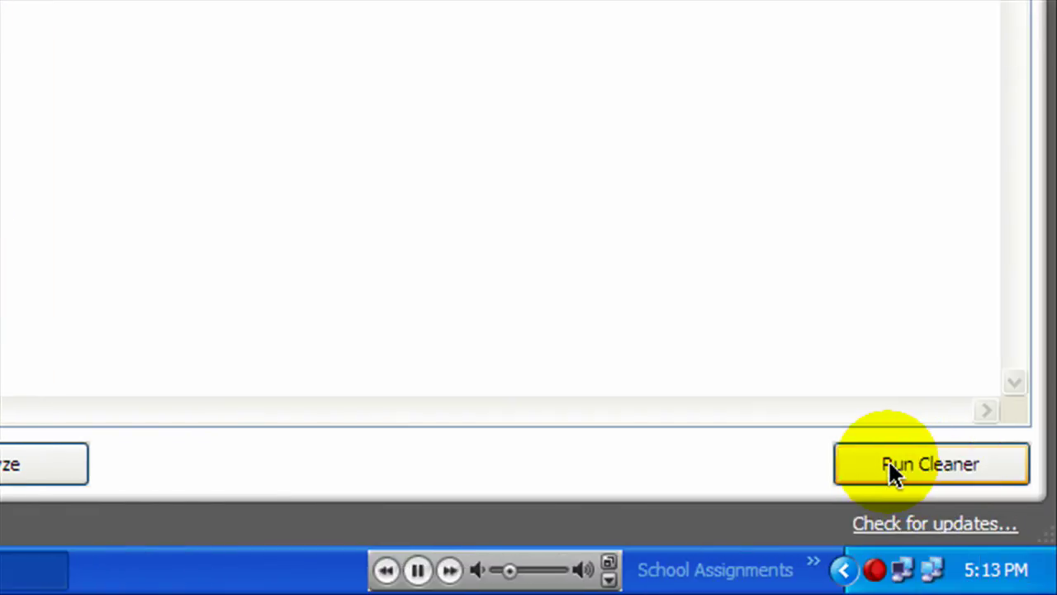
Step: Run the cleaner, removing 90.3MB, and scroll through the deleted-files log
click(891, 463)
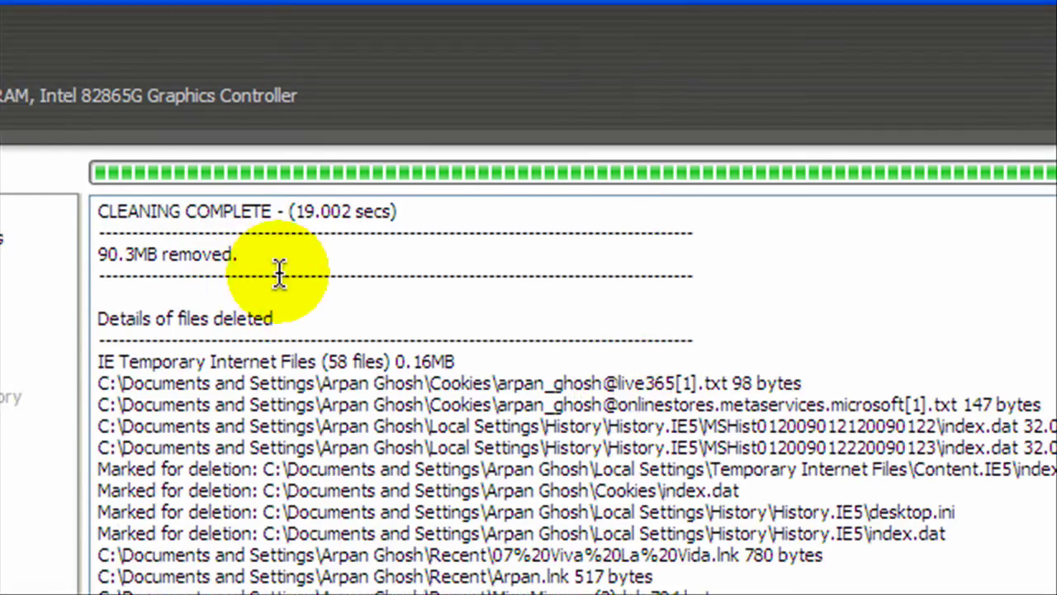
drag(244, 250, 189, 290)
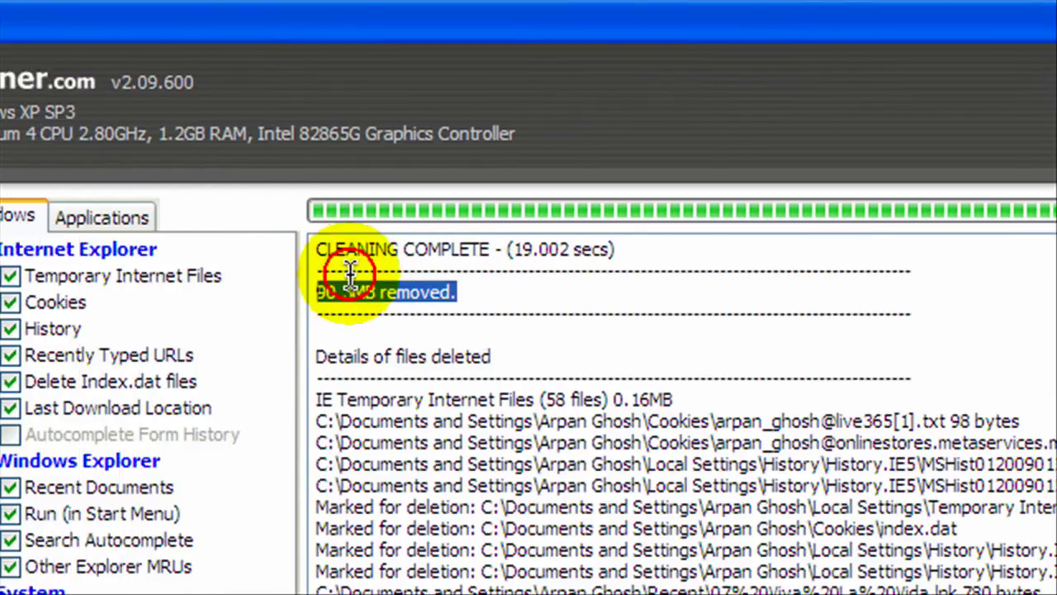
click(350, 272)
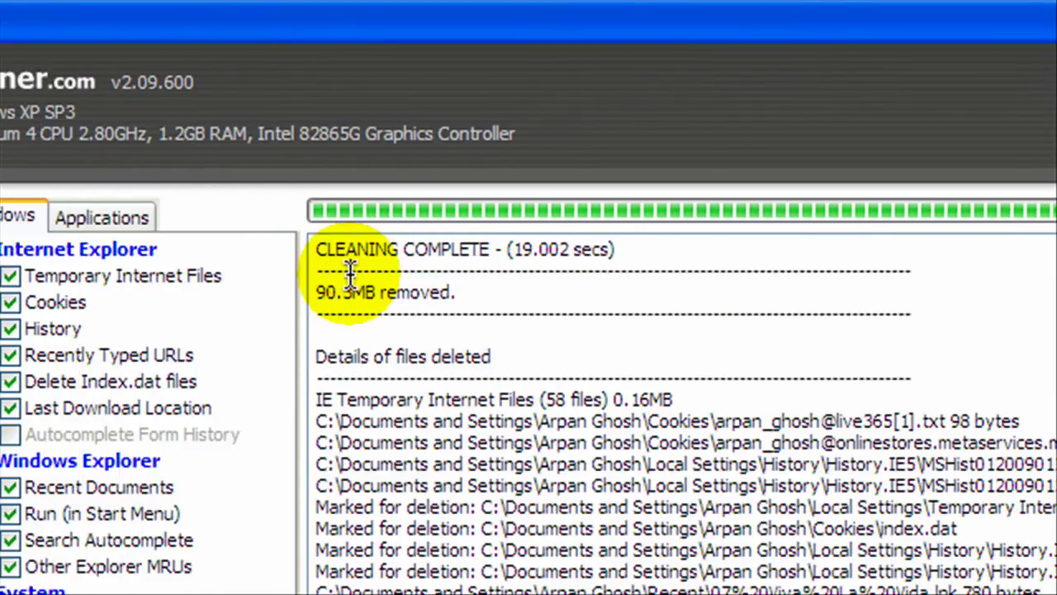
click(909, 399)
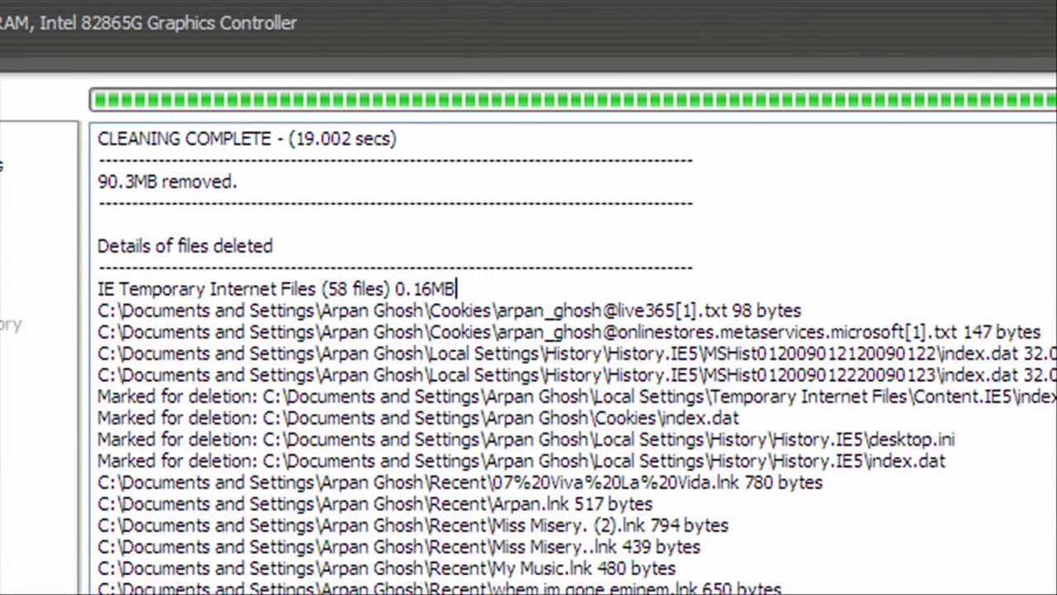
scroll(1015, 307, down, 3)
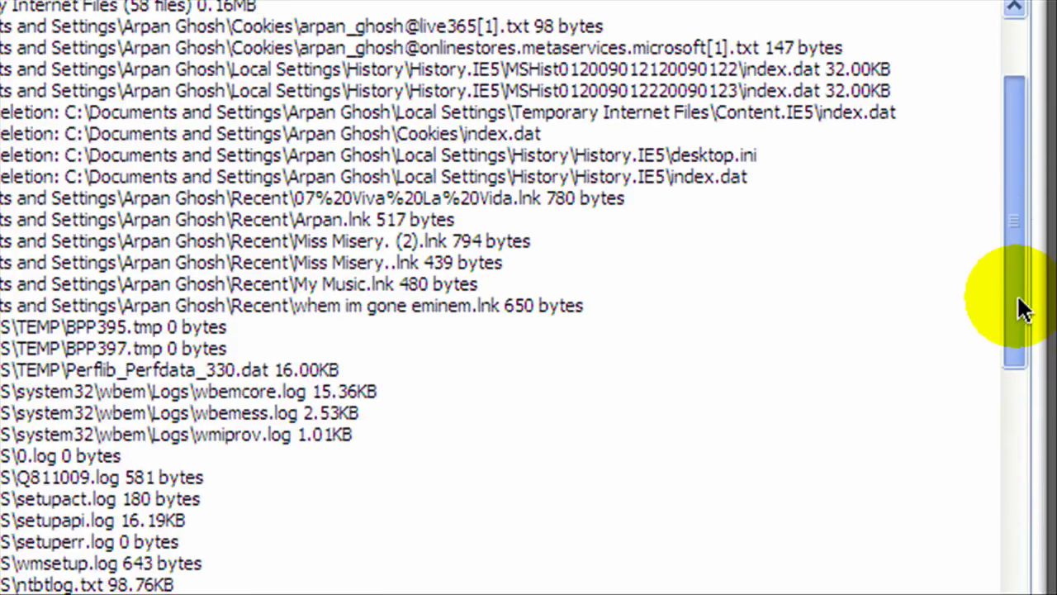
drag(1022, 307, 1024, 570)
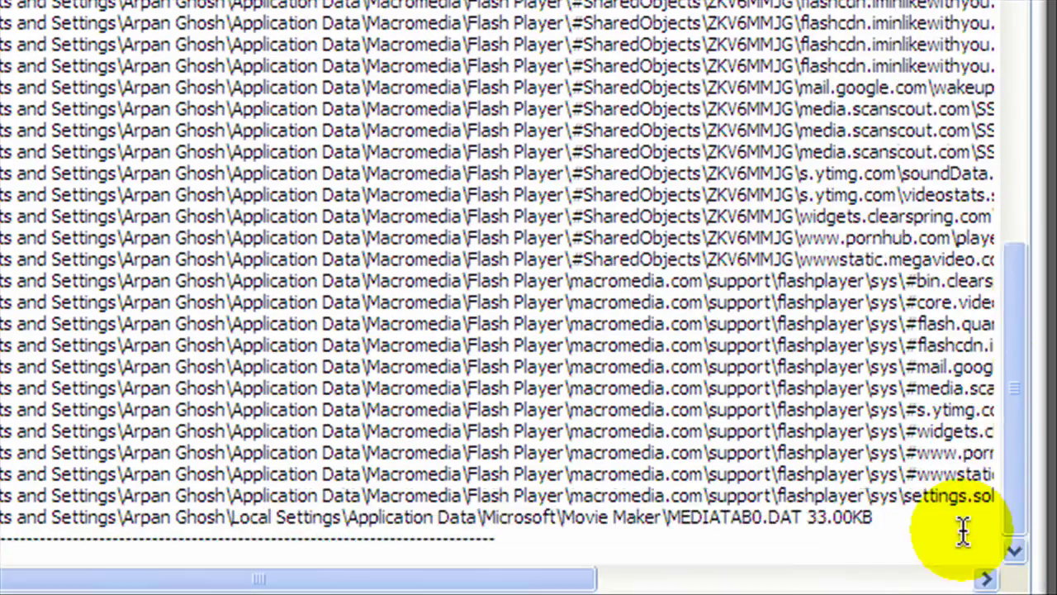
scroll(1003, 306, up, 8)
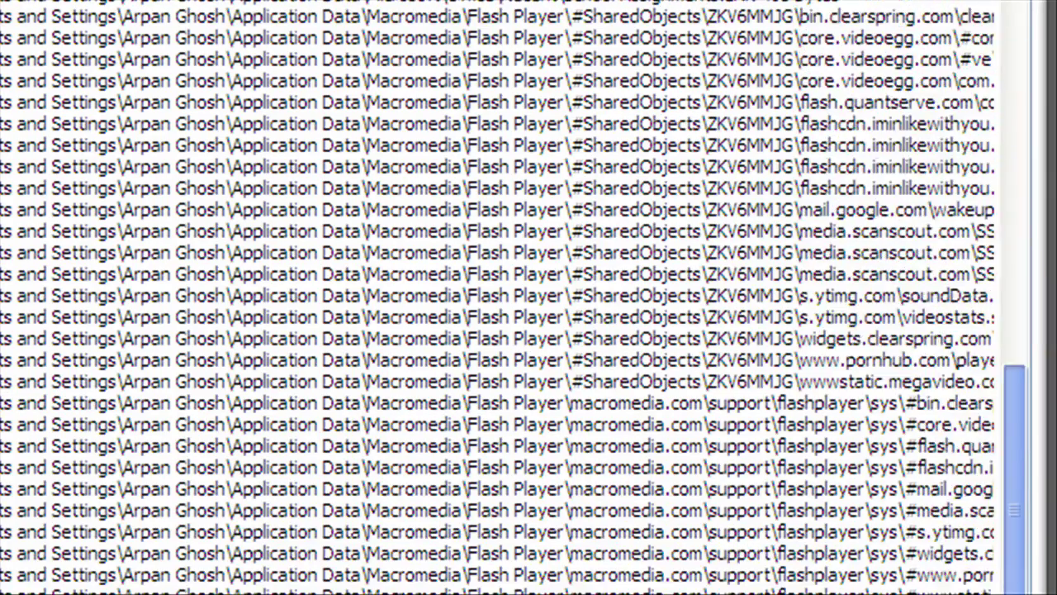